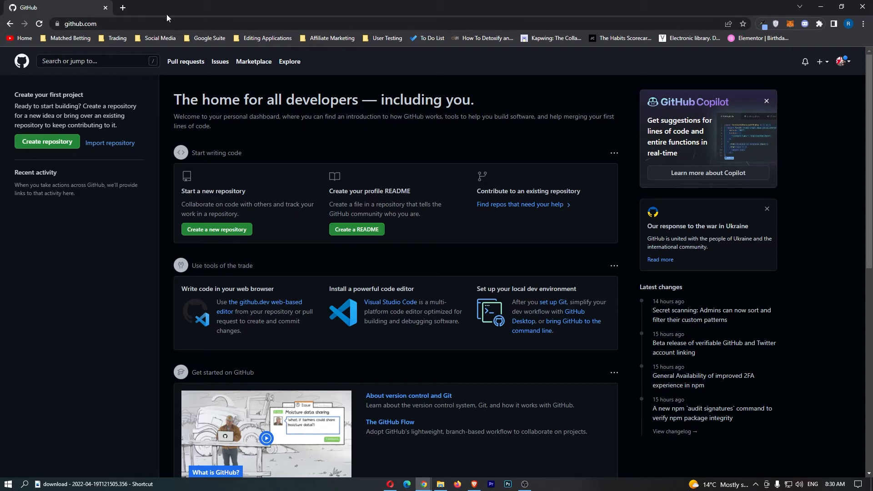
# Reach the account's Pages settings from the avatar menu and glance at the Verified domains heading.
pyautogui.click(846, 63)
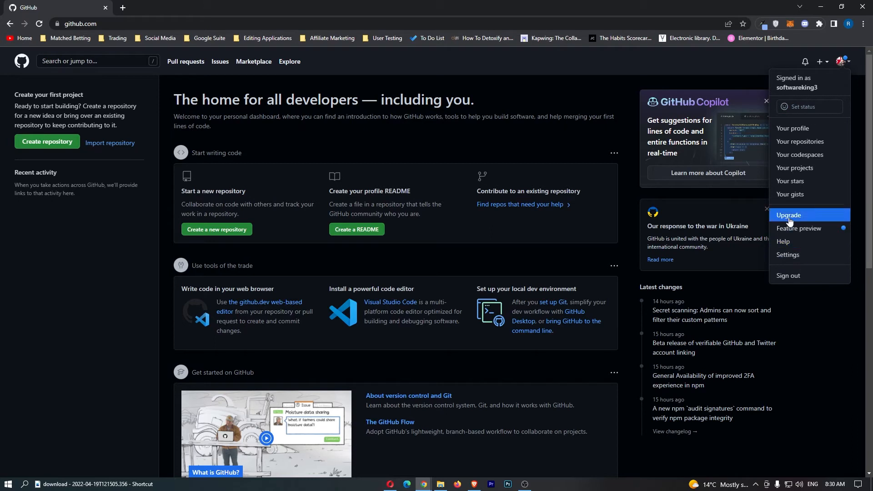
pyautogui.click(794, 259)
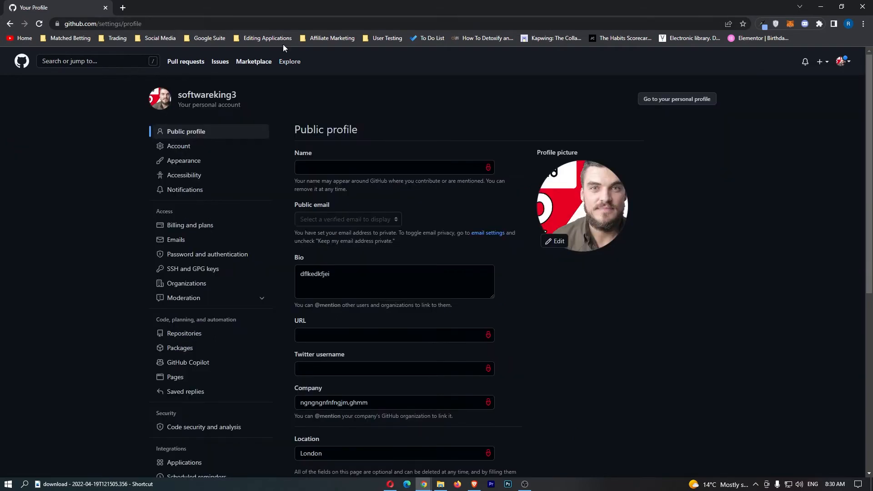
pyautogui.scroll(-1, 228, 150)
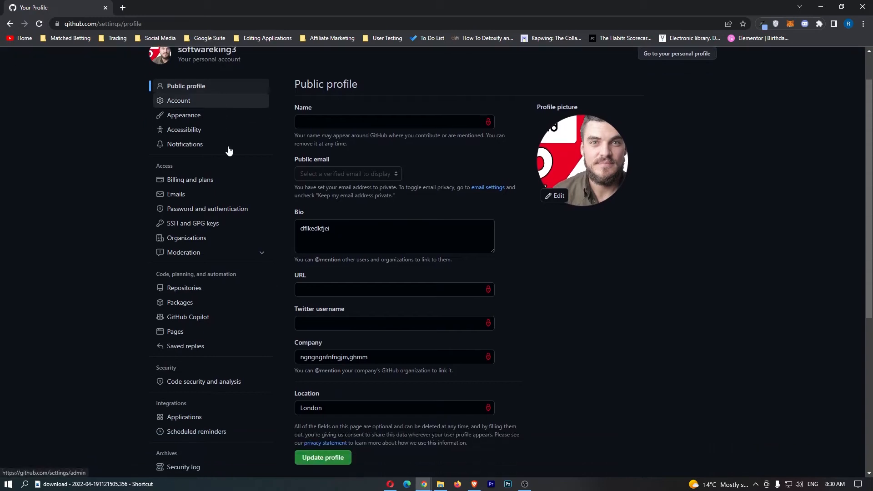
pyautogui.scroll(-1, 195, 140)
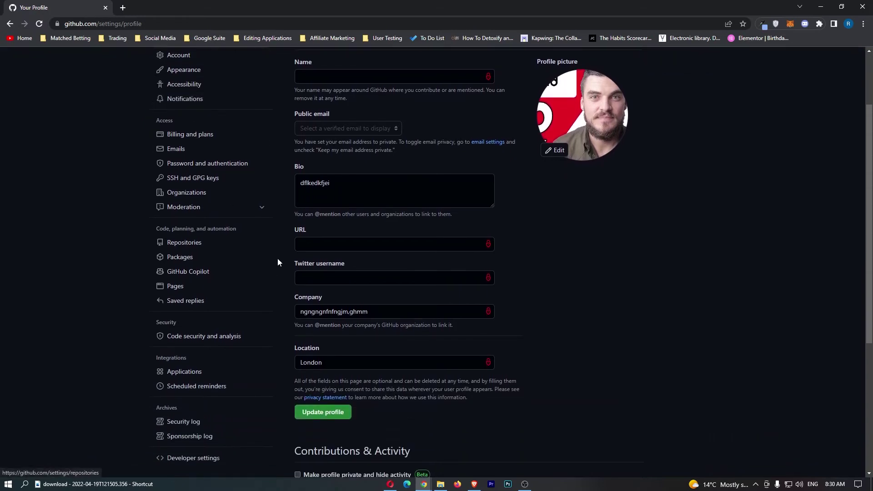
pyautogui.click(177, 288)
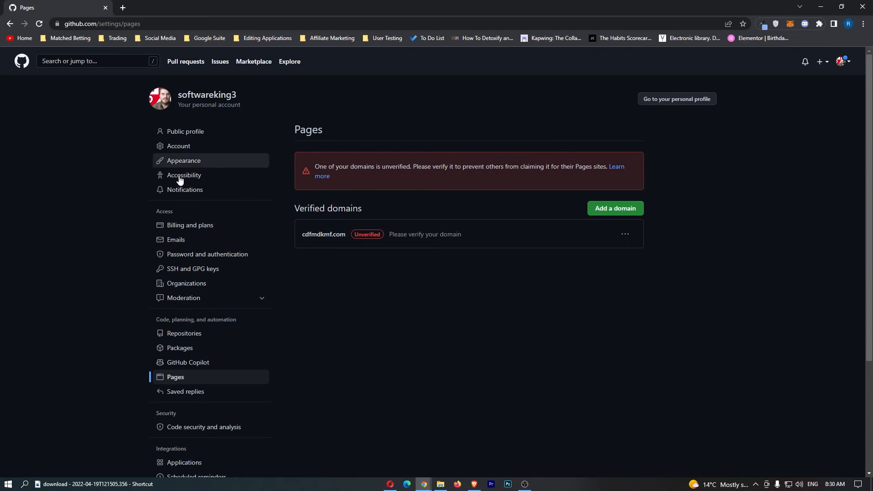
pyautogui.moveTo(295, 208); pyautogui.dragTo(366, 212)
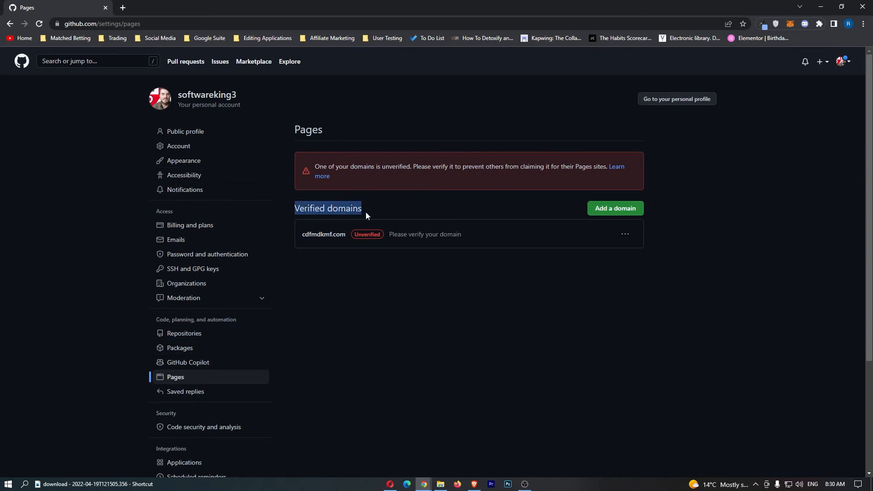
pyautogui.click(382, 206)
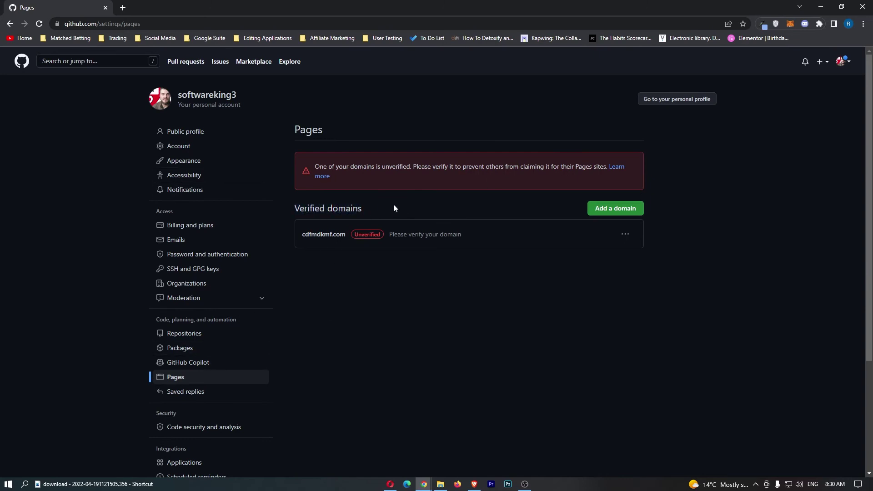
# Enter mcmdncvdmnv.com in the new domain form and submit it for verification.
pyautogui.click(621, 212)
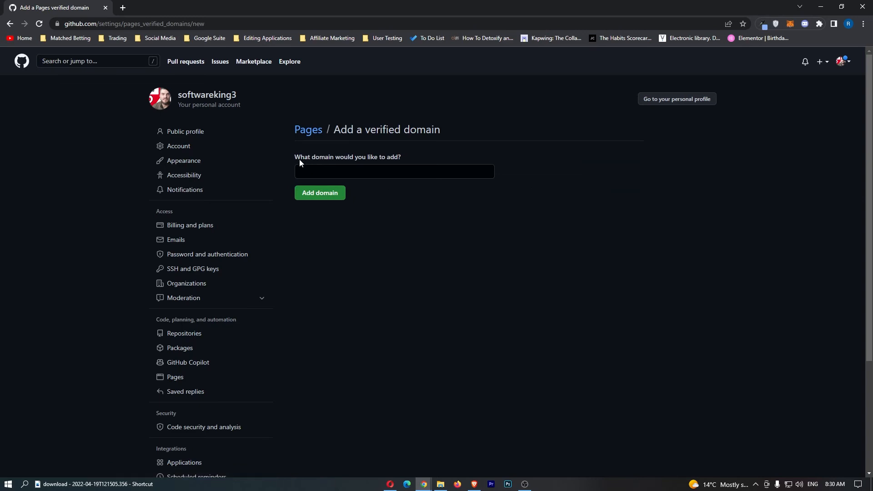
pyautogui.click(300, 171)
pyautogui.click(372, 157)
pyautogui.click(387, 171)
pyautogui.write('mcmdncvdmnv')
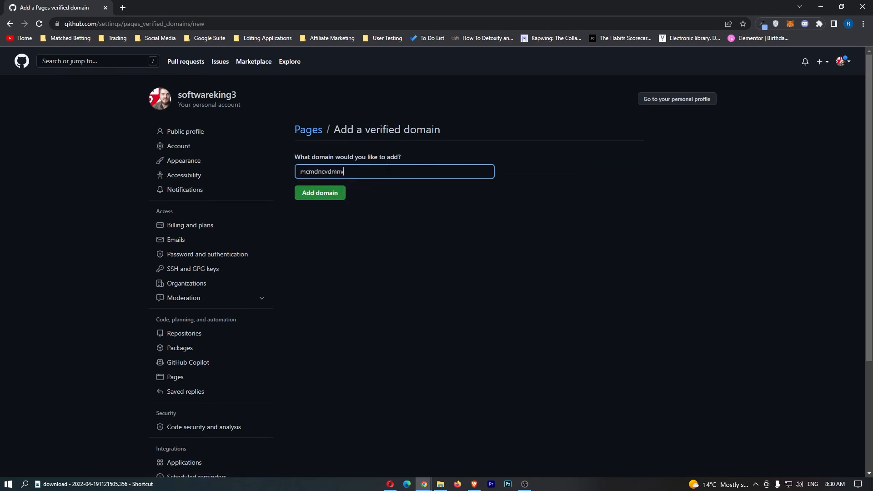
pyautogui.write('.com')
pyautogui.click(320, 192)
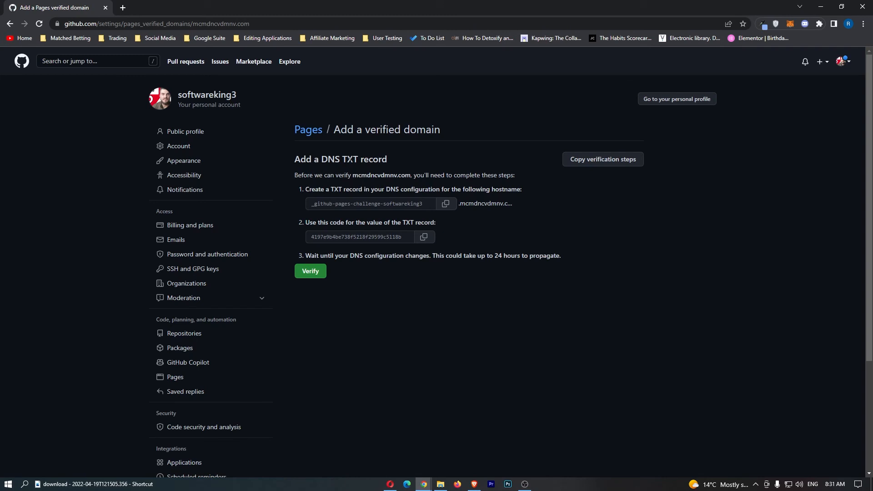
# Skim the first DNS TXT record verification step for mcmdncvdmnv.com, leaving it unverified.
pyautogui.moveTo(306, 190); pyautogui.dragTo(516, 190)
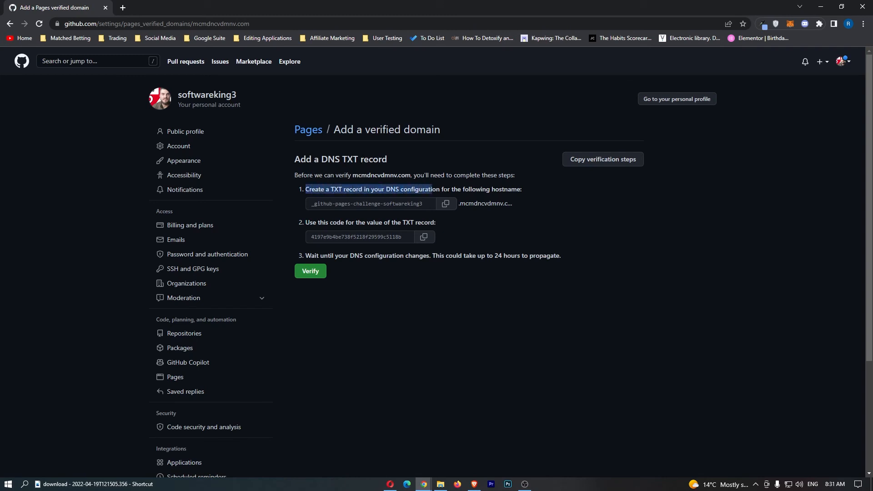
pyautogui.click(514, 190)
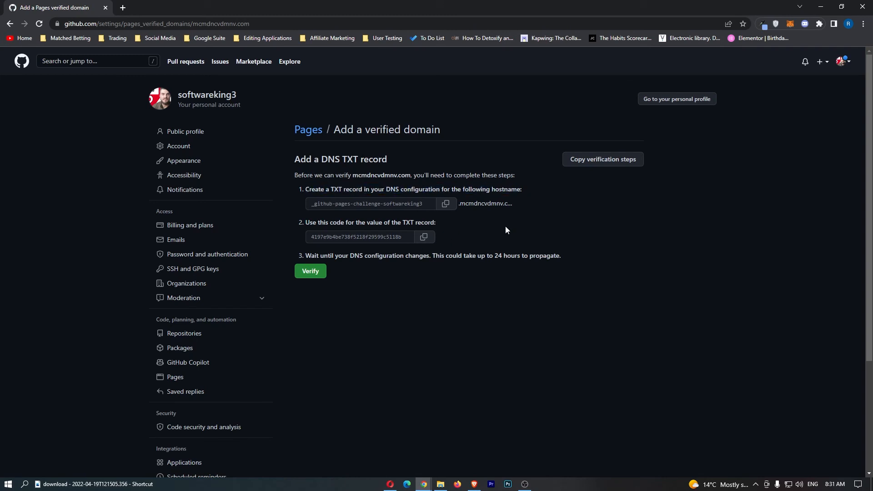